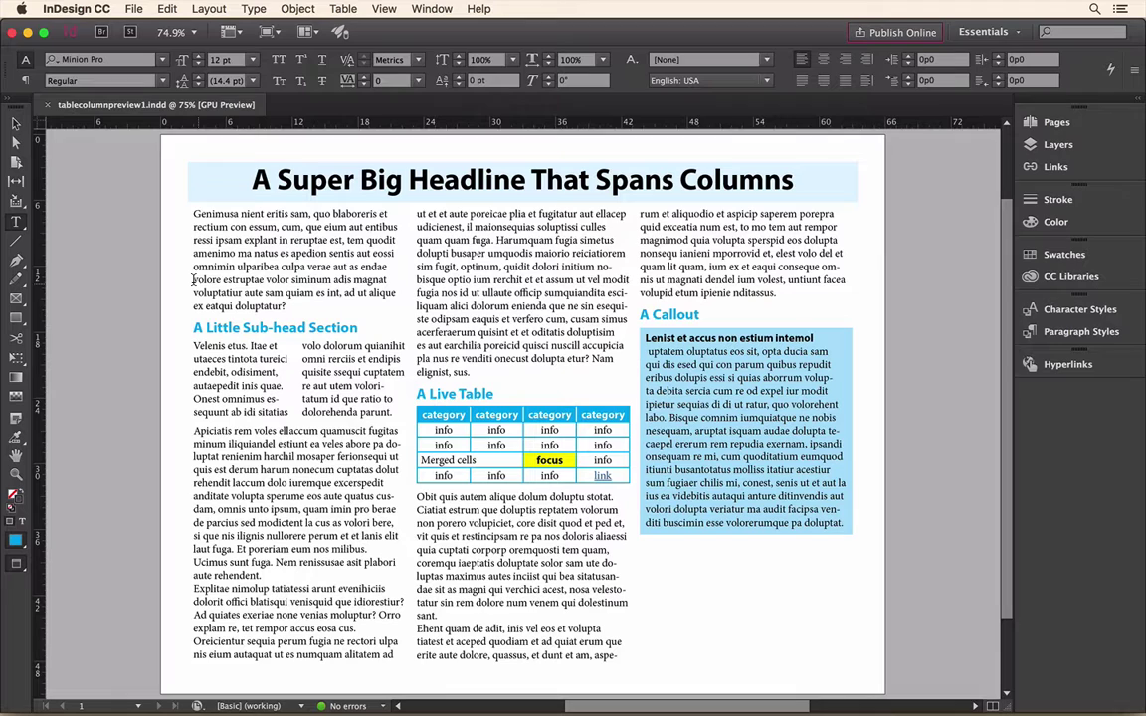
Select the three-column text frame and inspect its headline, sub-head and table text.
{"action": "left_click", "coordinate": [13, 129]}
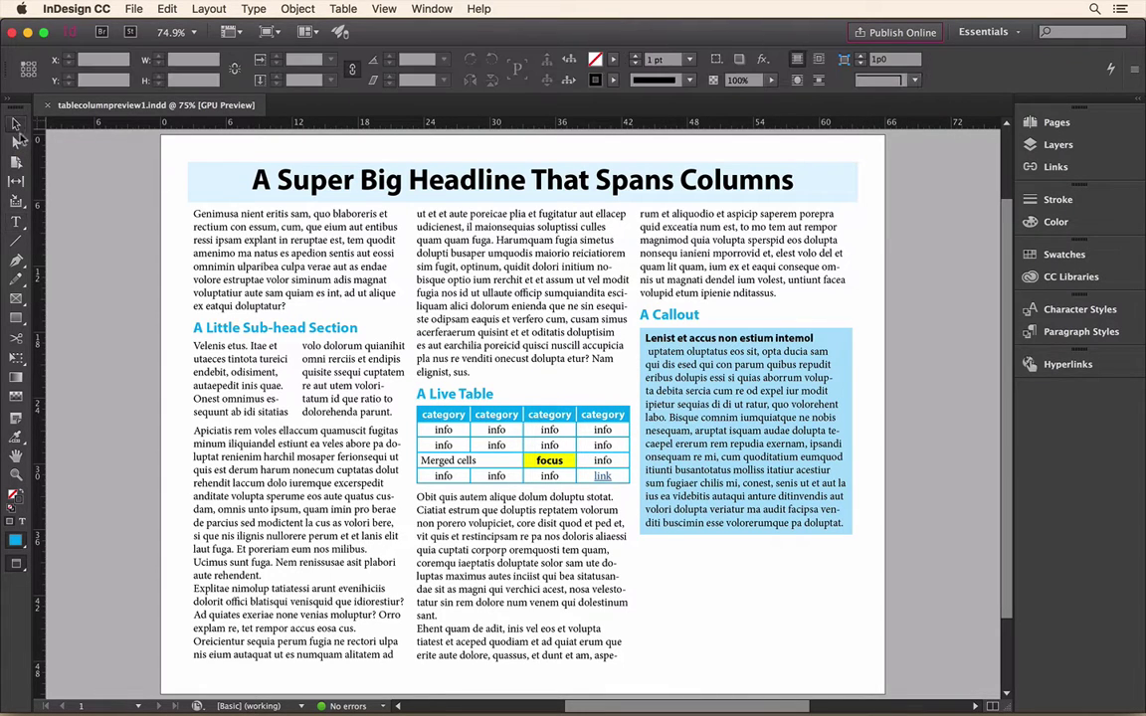
{"action": "left_click", "coordinate": [207, 183]}
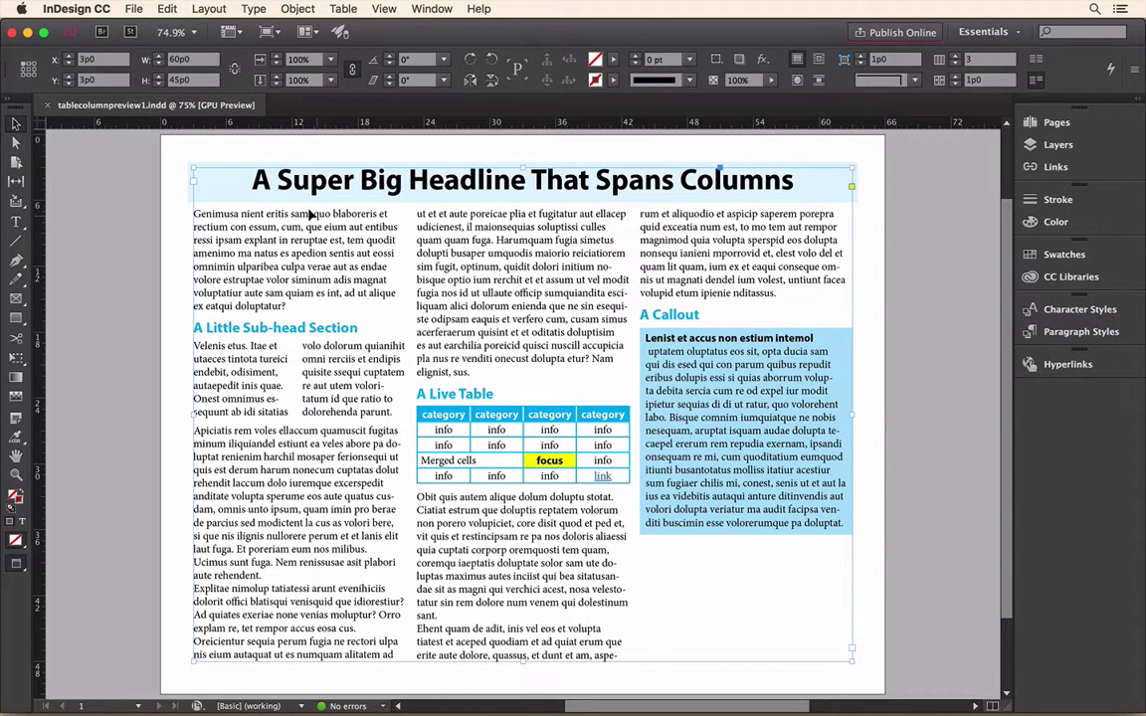
{"action": "key", "text": "t"}
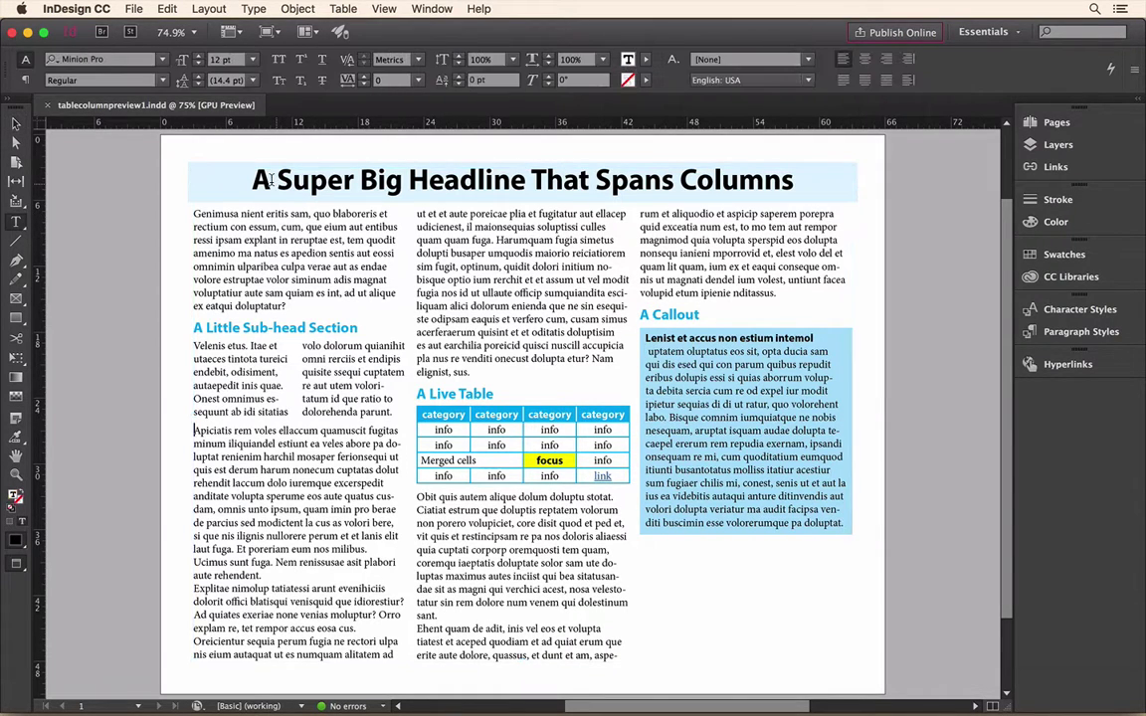
{"action": "left_click_drag", "start_coordinate": [251, 180], "coordinate": [794, 177]}
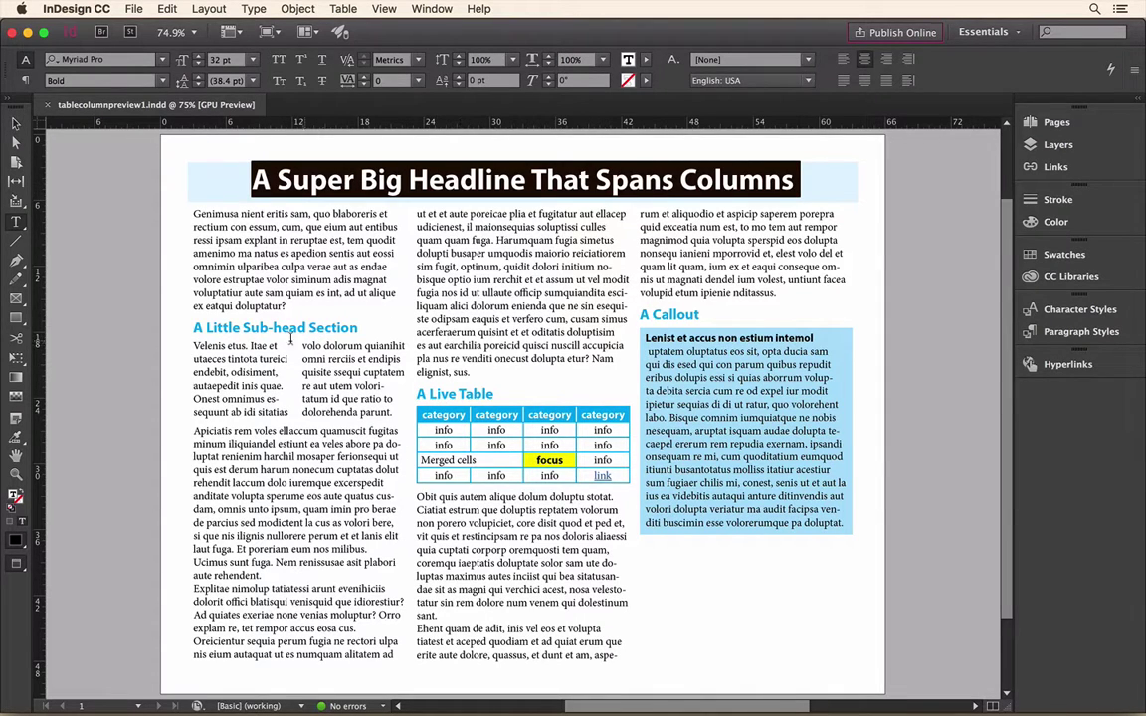
{"action": "left_click", "coordinate": [197, 347]}
{"action": "left_click_drag", "start_coordinate": [202, 360], "coordinate": [338, 406]}
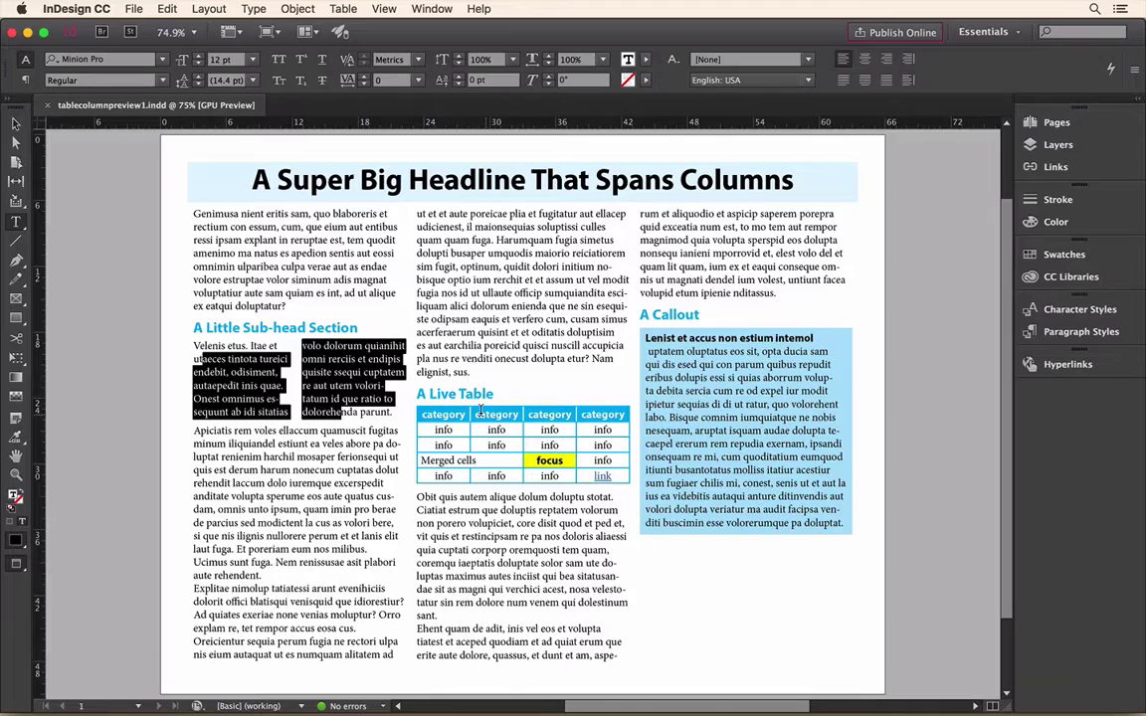
{"action": "triple_click", "coordinate": [485, 458]}
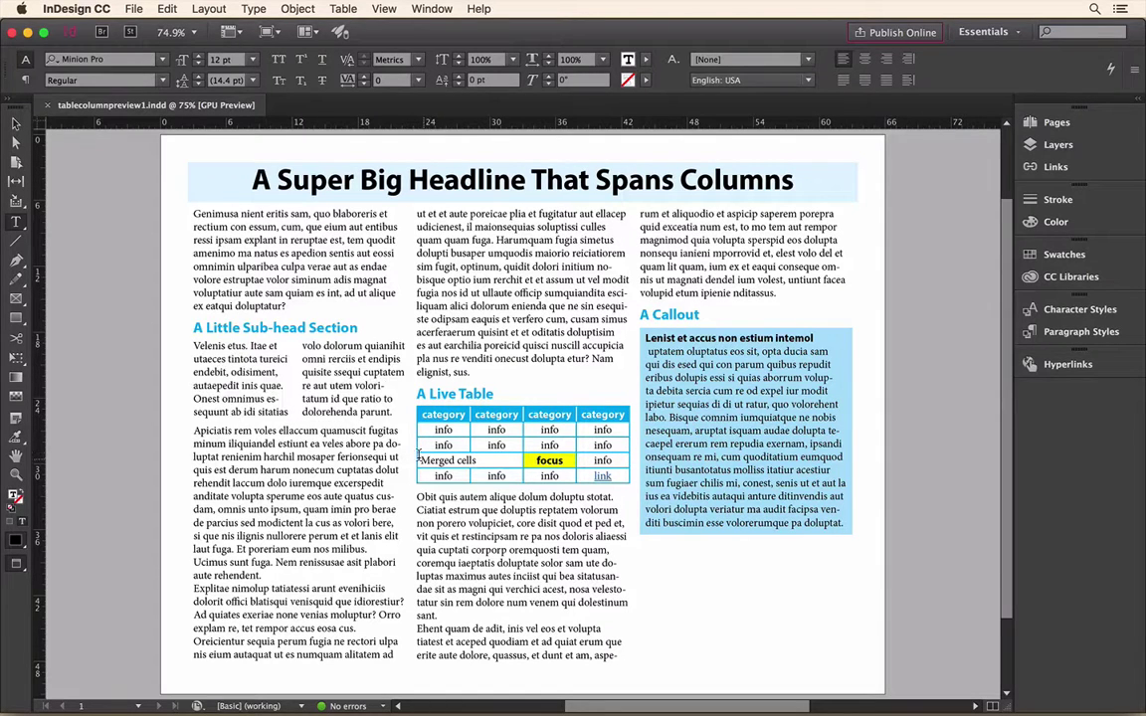
{"action": "key", "text": "Tab"}
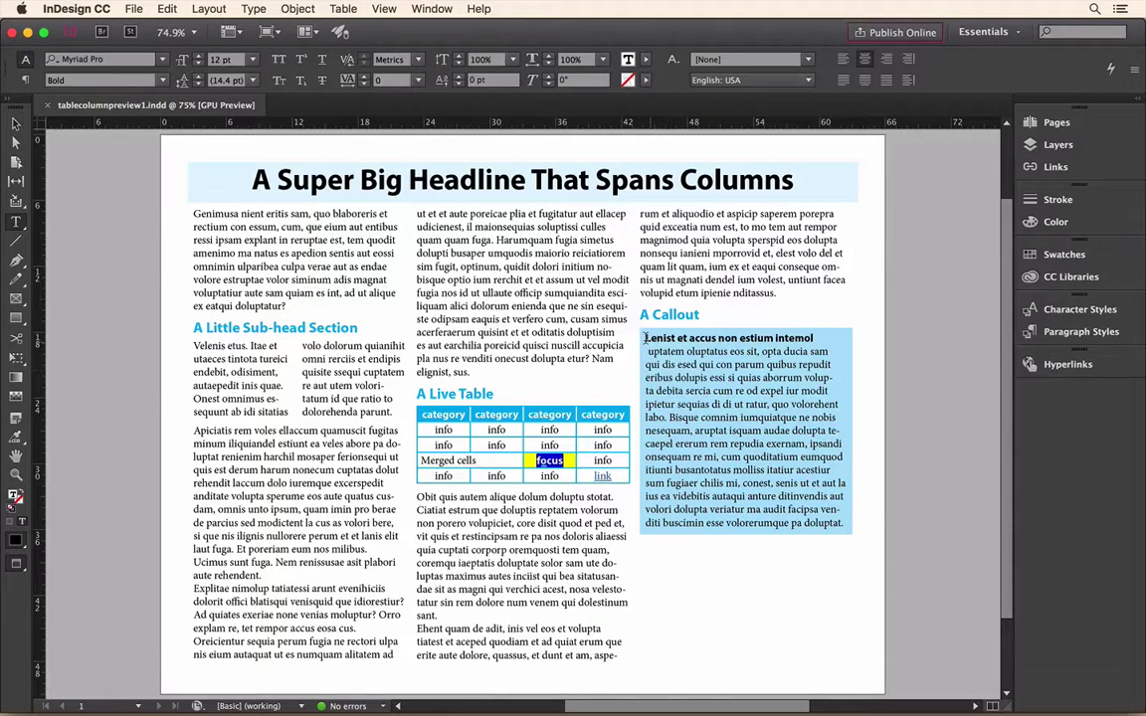
Check the callout text, then bring up the in5 HTML5 export dialog from the File menu.
{"action": "left_click_drag", "start_coordinate": [646, 339], "coordinate": [809, 338]}
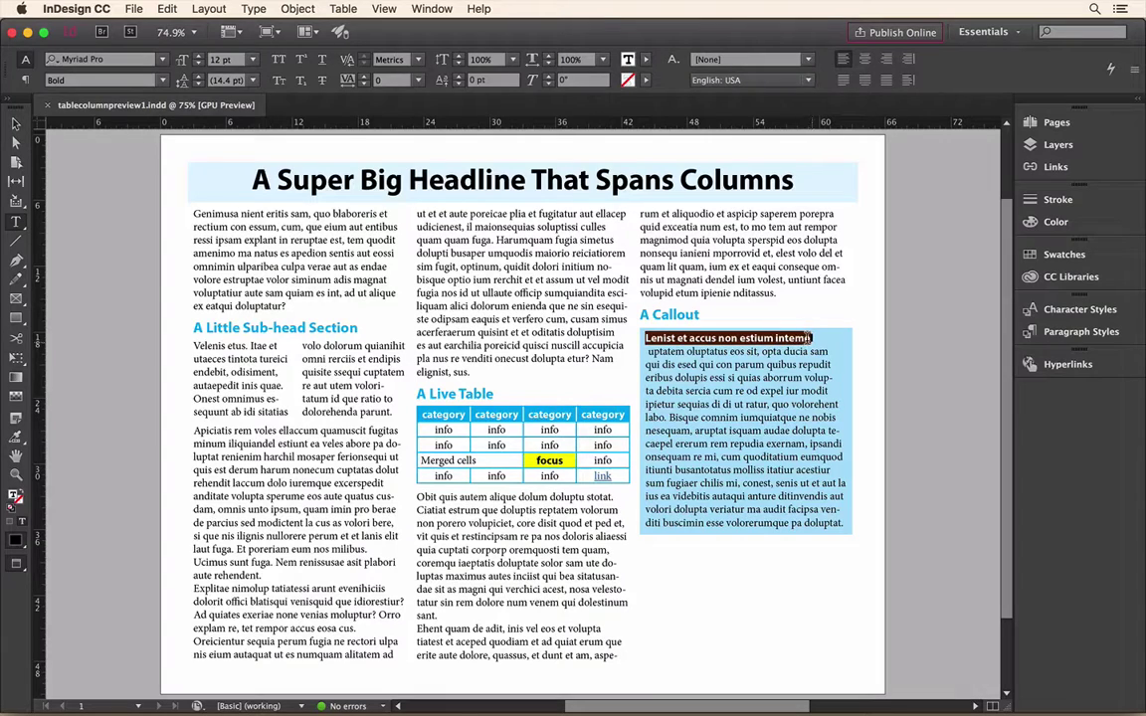
{"action": "left_click", "coordinate": [799, 350]}
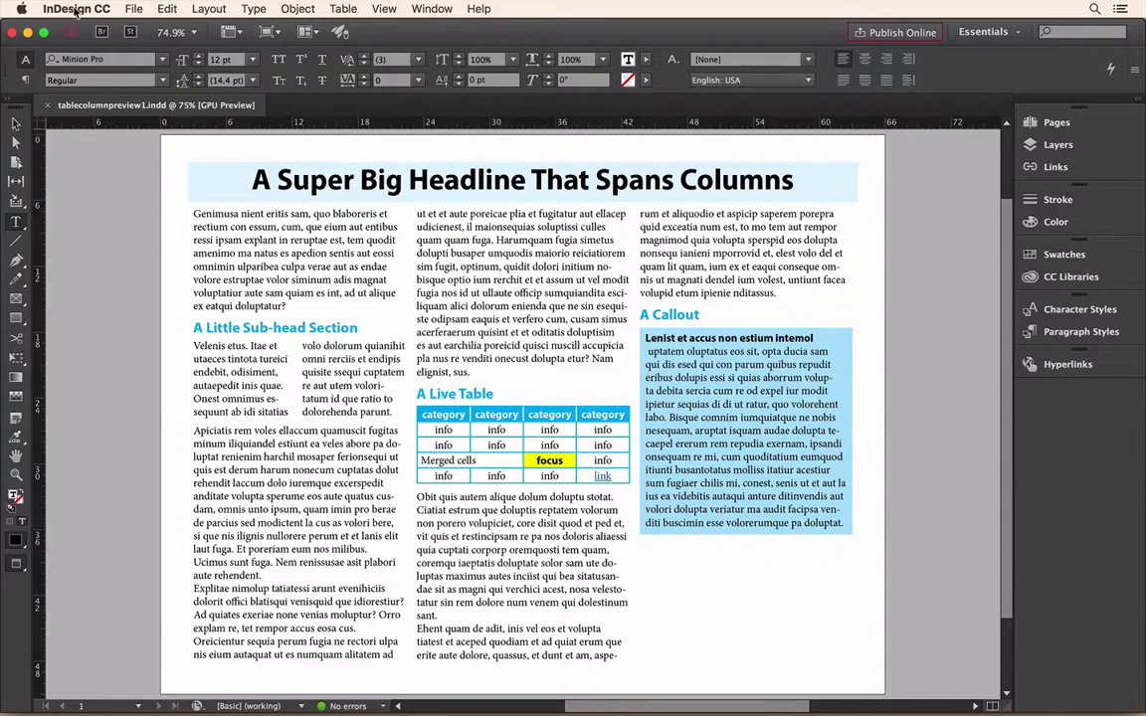
{"action": "left_click", "coordinate": [131, 7]}
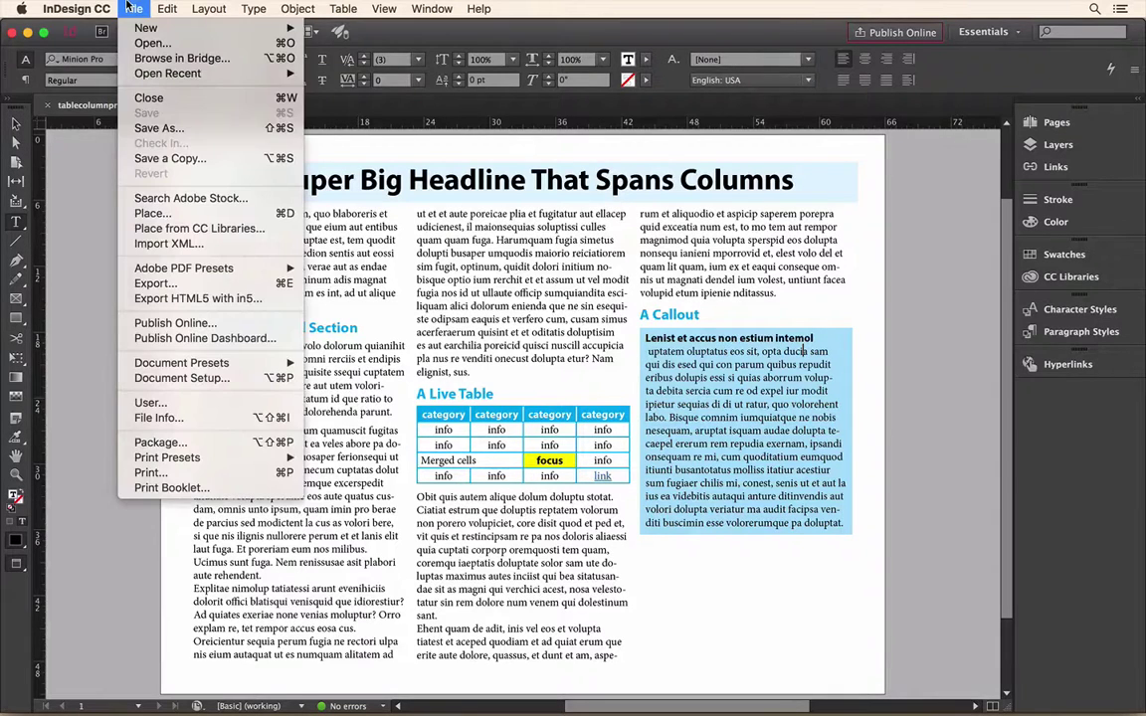
{"action": "left_click", "coordinate": [162, 299]}
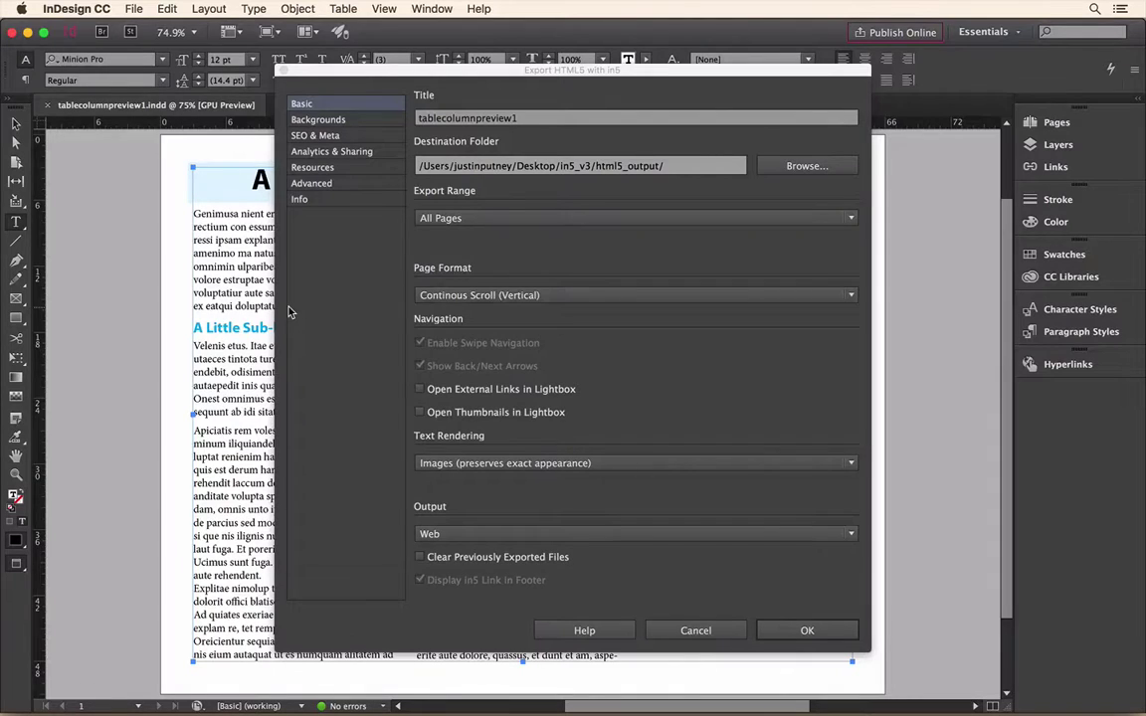
{"action": "left_click", "coordinate": [83, 9]}
{"action": "mouse_move", "coordinate": [90, 46]}
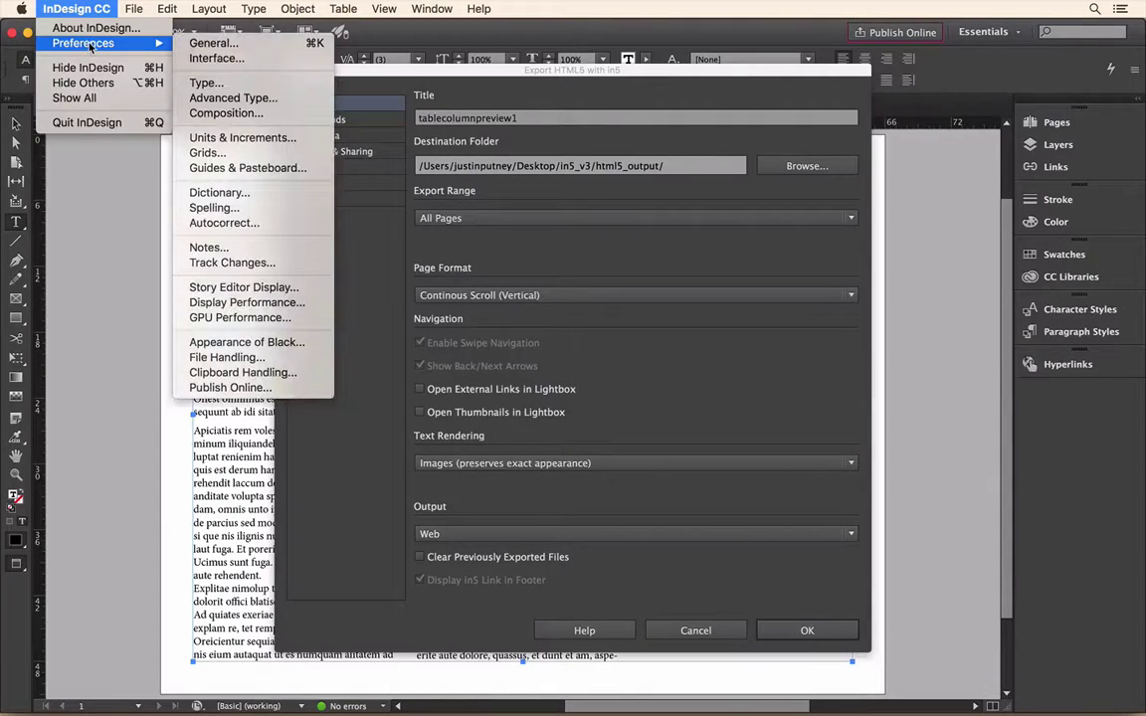
{"action": "left_click", "coordinate": [219, 57]}
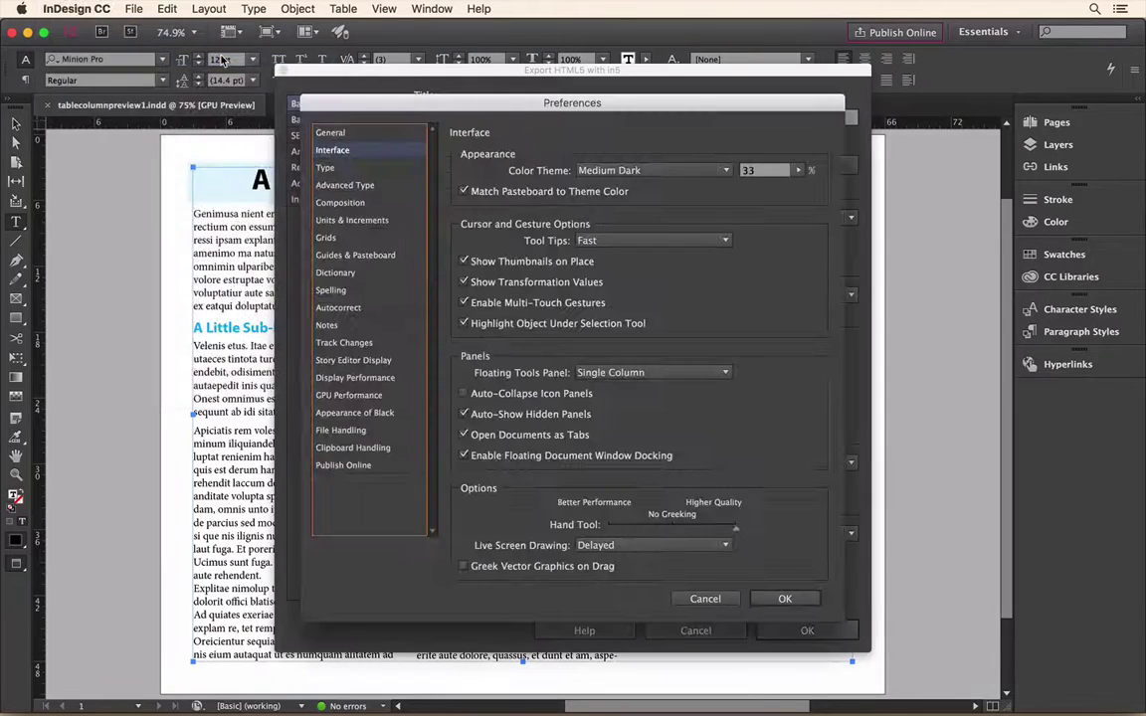
{"action": "left_click", "coordinate": [601, 170]}
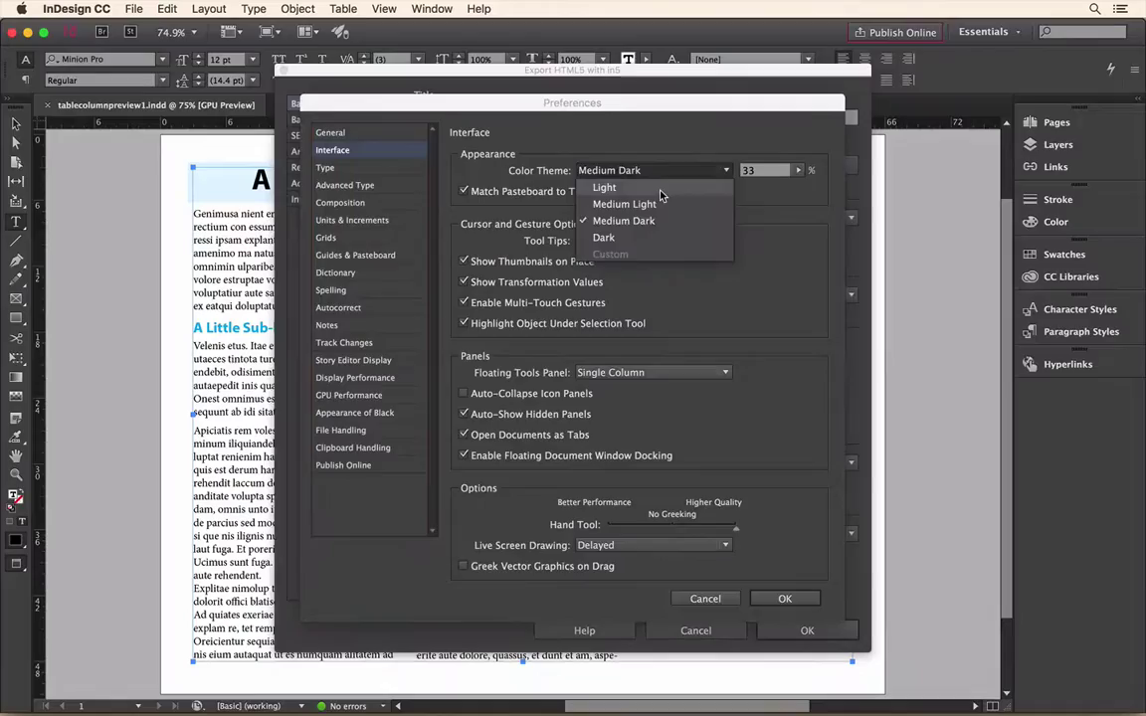
{"action": "left_click", "coordinate": [660, 189]}
{"action": "left_click_drag", "start_coordinate": [615, 108], "coordinate": [680, 124]}
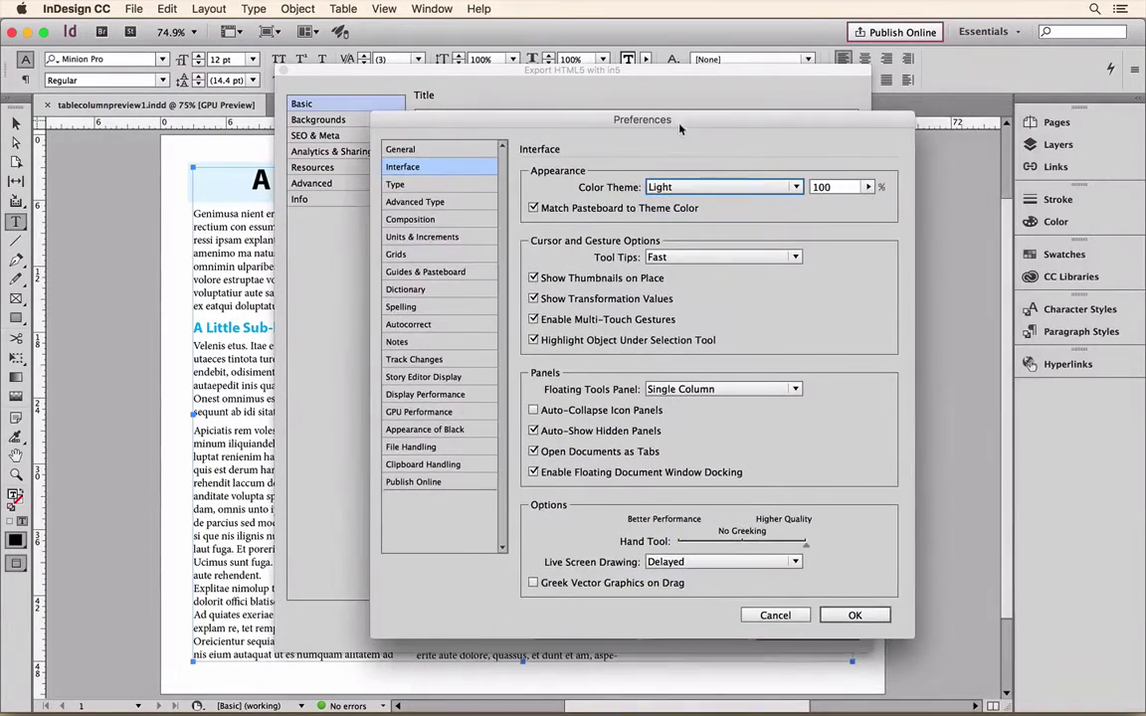
{"action": "left_click", "coordinate": [775, 616]}
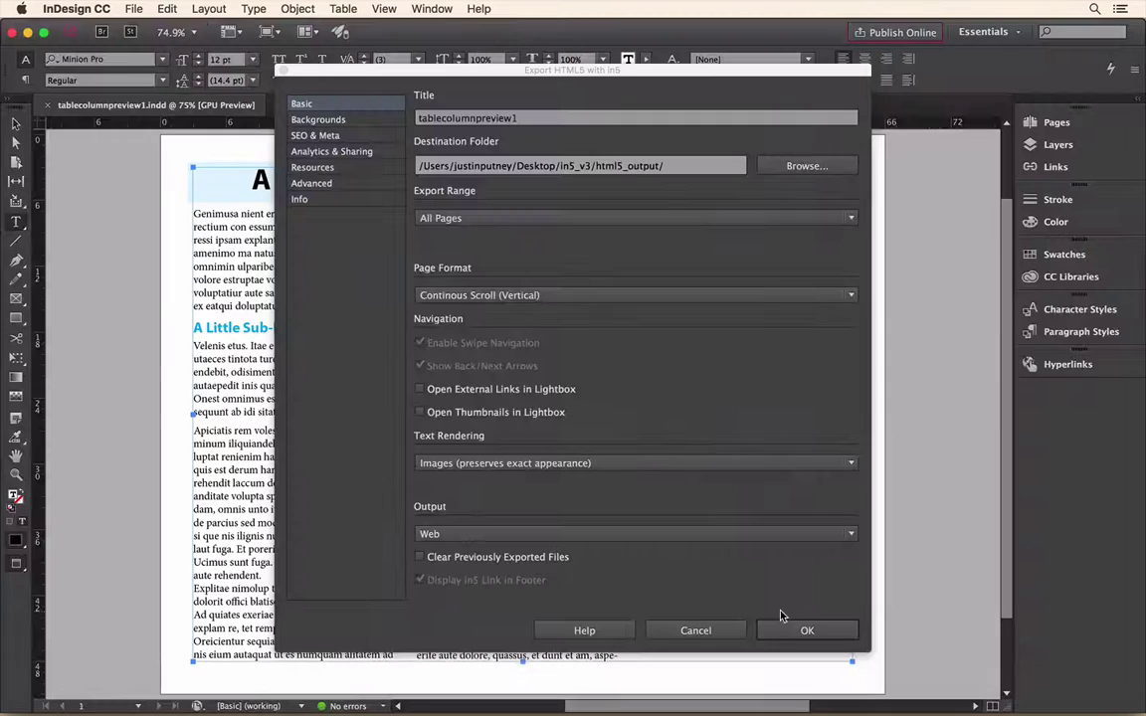
Export to HTML5 with Text Rendering set to HTML with Web-Safe Fallback Fonts.
{"action": "left_click", "coordinate": [617, 458]}
{"action": "left_click", "coordinate": [597, 490]}
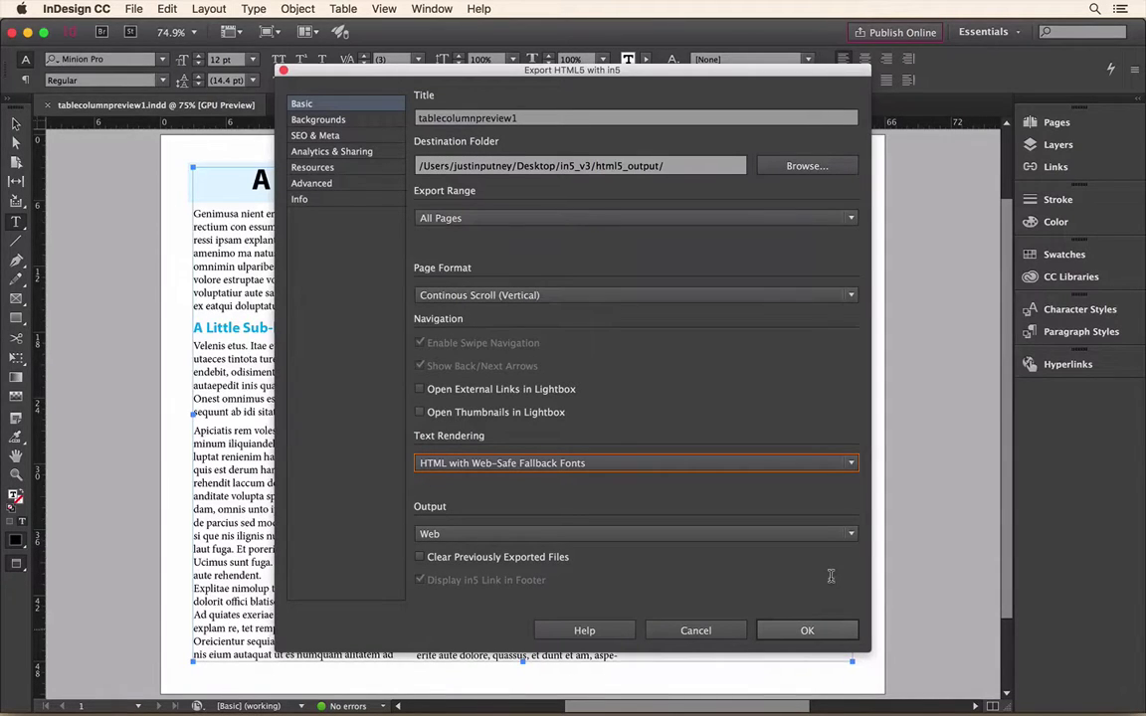
{"action": "left_click", "coordinate": [832, 629]}
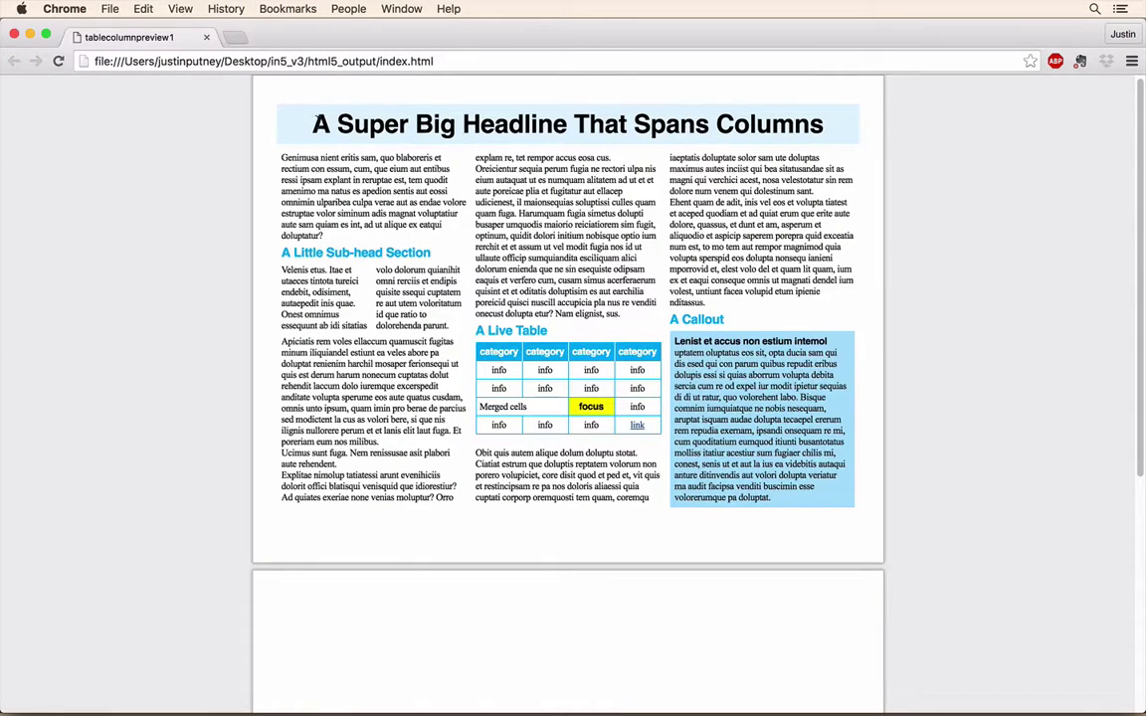
Select the headline, sub-head and table text to confirm it's live, then close the Ajar Productions tab.
{"action": "left_click_drag", "start_coordinate": [286, 111], "coordinate": [824, 126]}
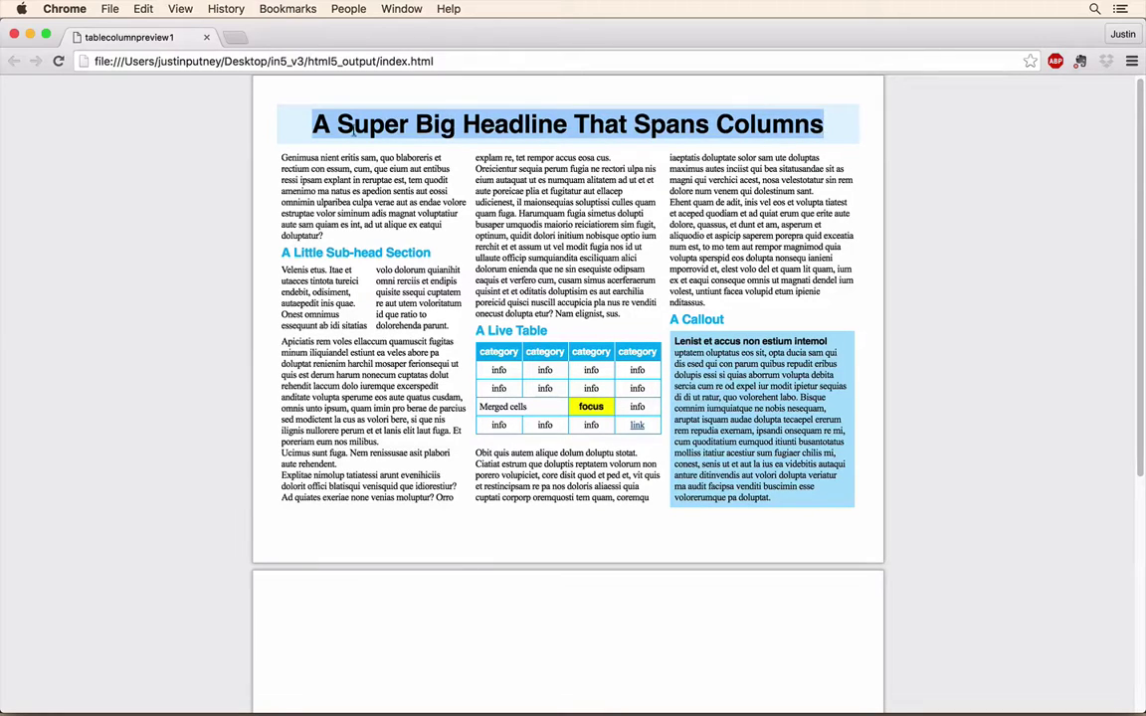
{"action": "left_click", "coordinate": [278, 154]}
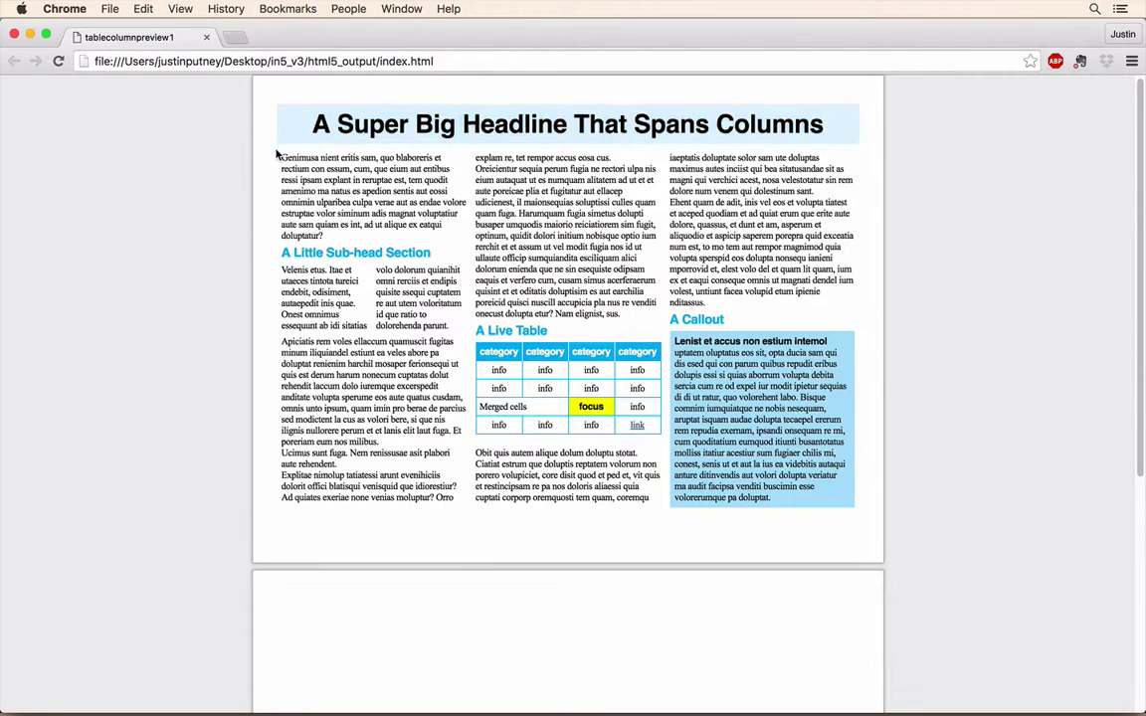
{"action": "left_click_drag", "start_coordinate": [281, 268], "coordinate": [455, 327]}
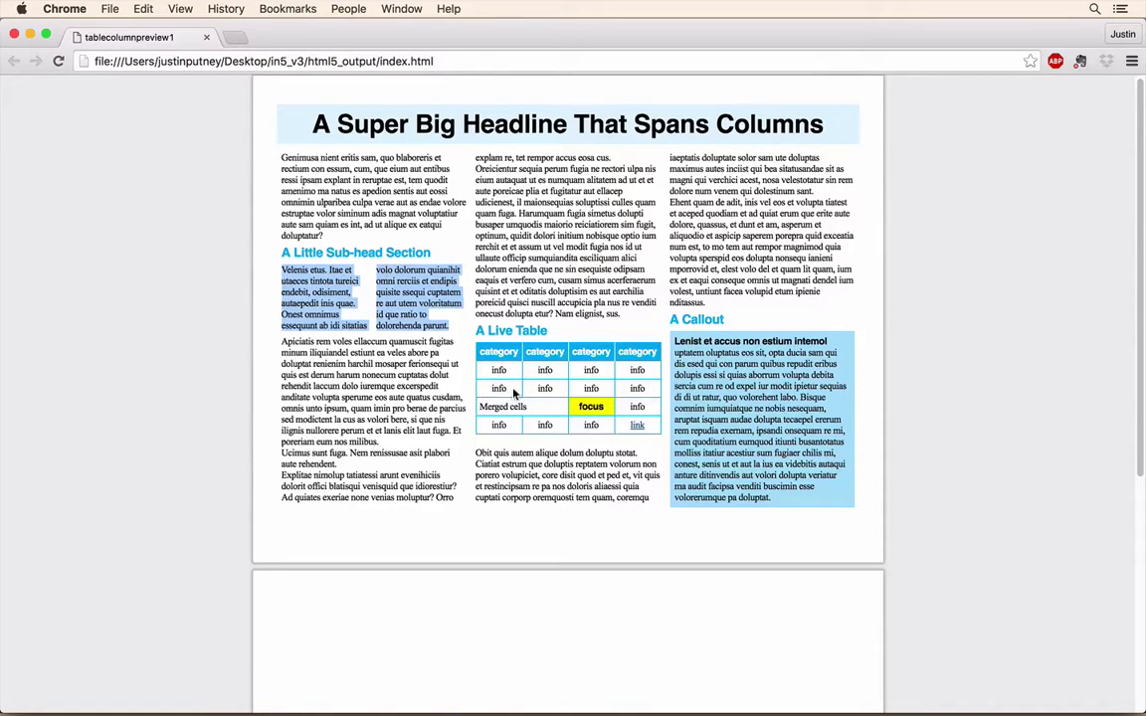
{"action": "left_click", "coordinate": [434, 316]}
{"action": "left_click_drag", "start_coordinate": [476, 360], "coordinate": [626, 402]}
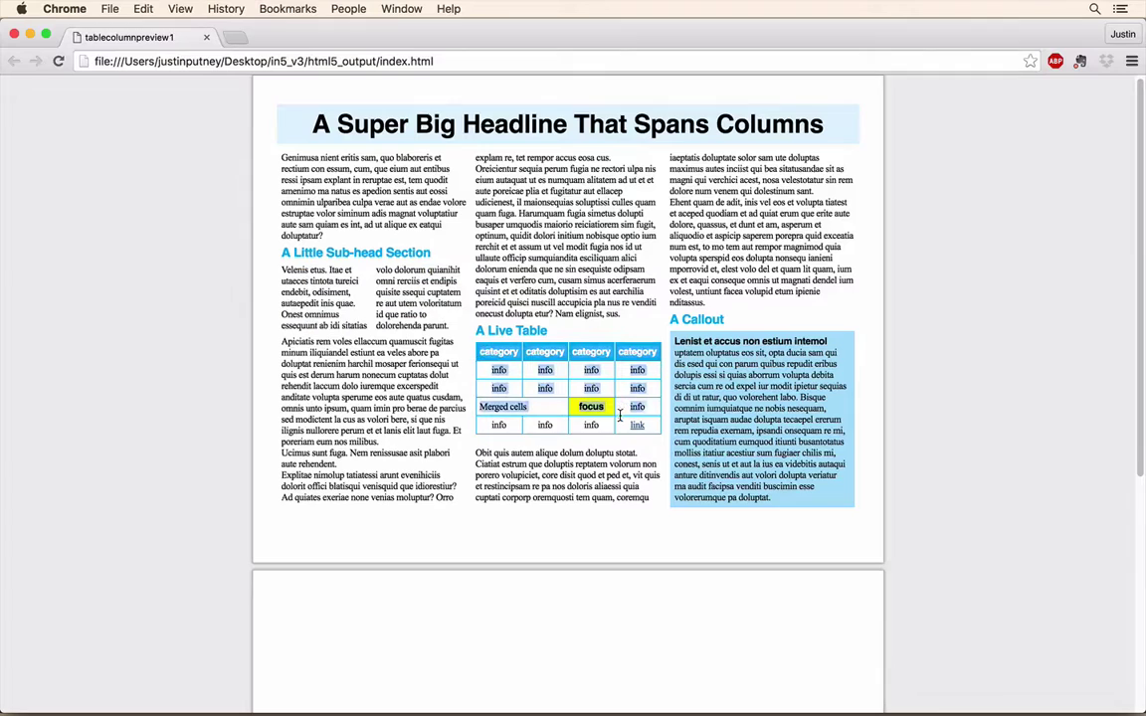
{"action": "left_click", "coordinate": [551, 410]}
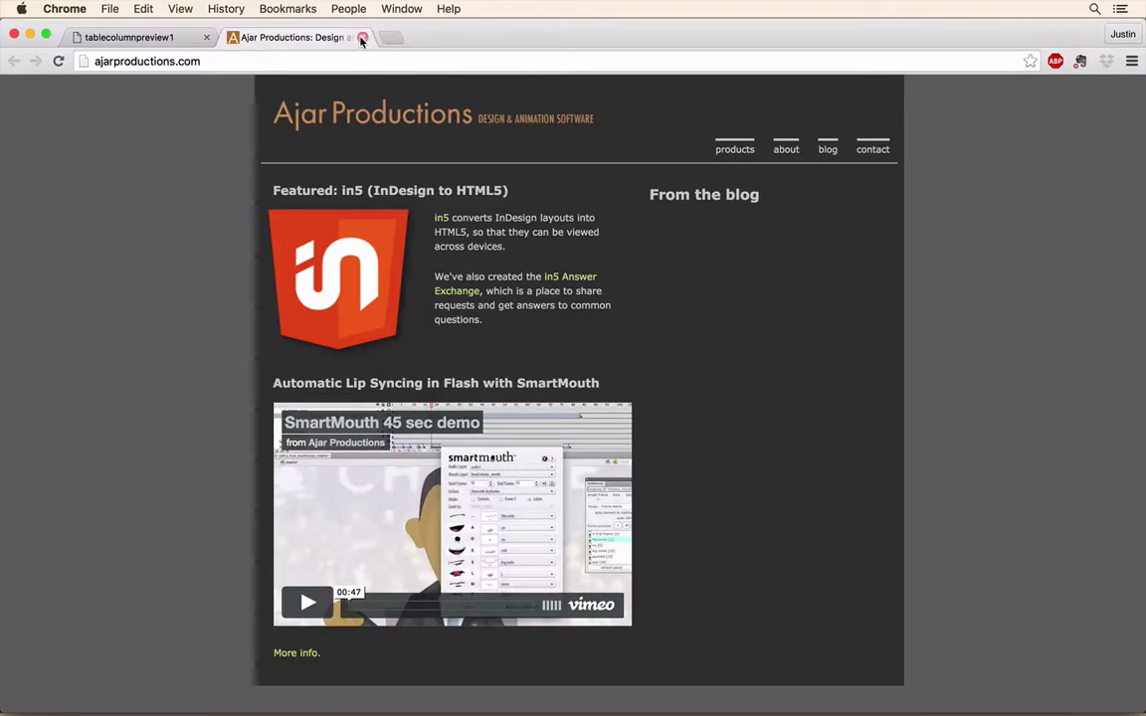
{"action": "left_click", "coordinate": [362, 38]}
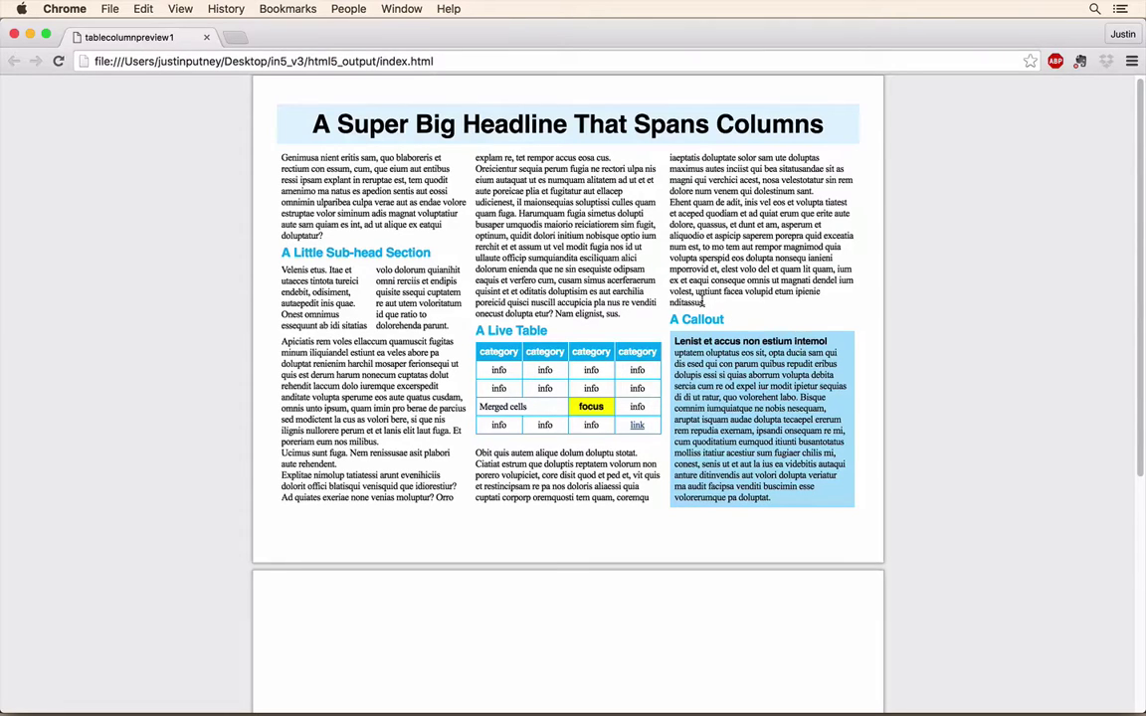
Inspect the word doluptisim and select the div#item238 pageItem node to show its styles.
{"action": "right_click", "coordinate": [572, 290]}
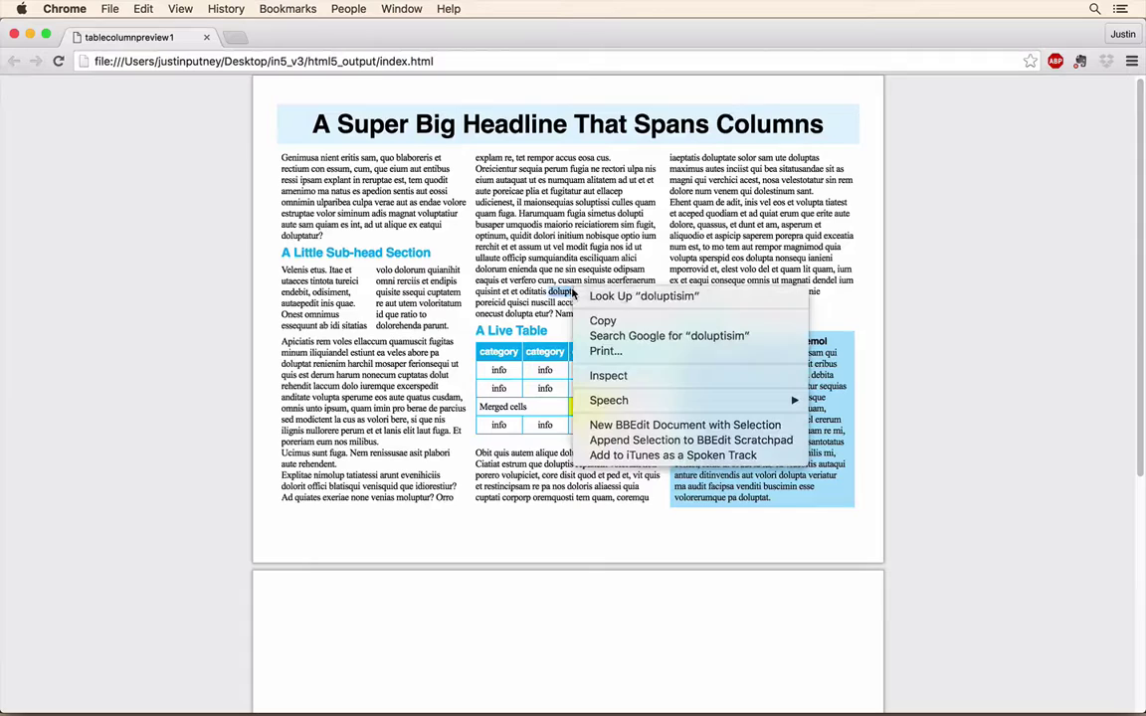
{"action": "left_click", "coordinate": [641, 379]}
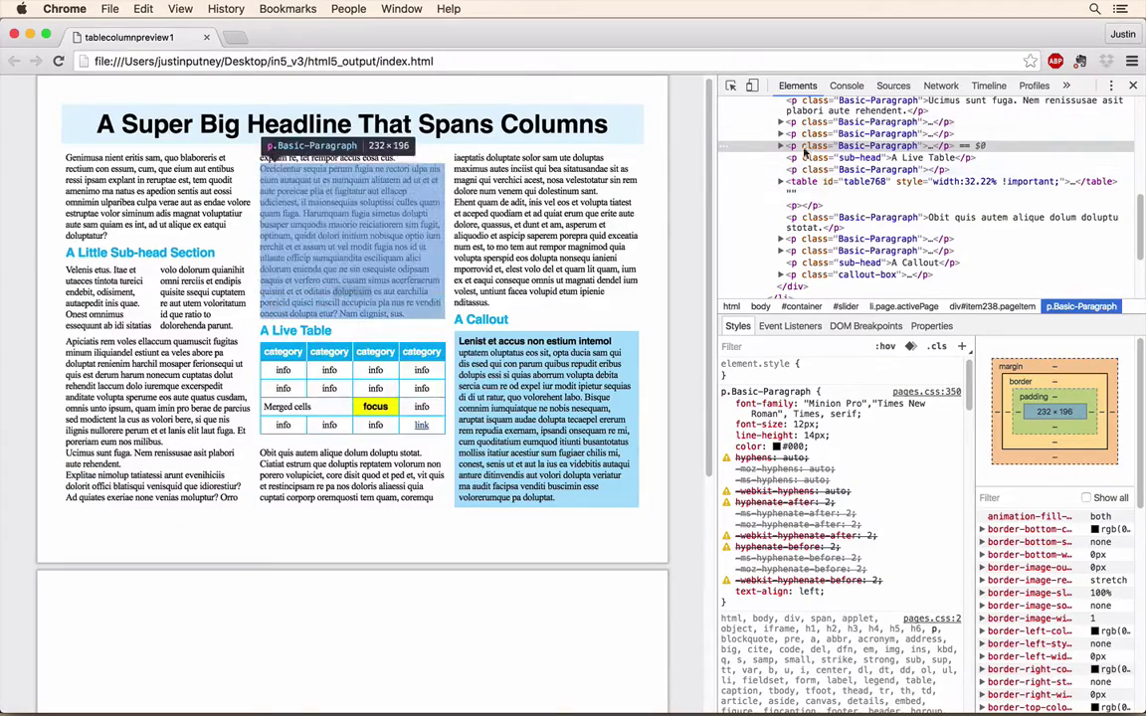
{"action": "scroll", "coordinate": [804, 156], "scroll_direction": "up", "scroll_amount": 1}
{"action": "scroll", "coordinate": [804, 156], "scroll_direction": "up", "scroll_amount": 7}
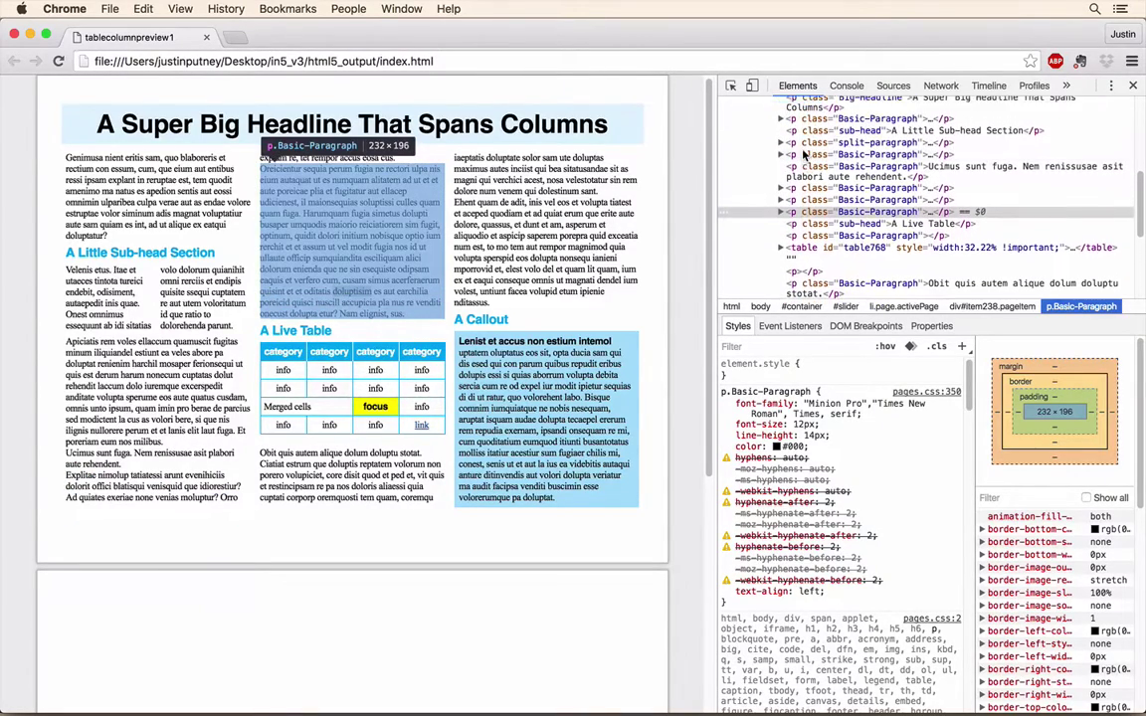
{"action": "scroll", "coordinate": [804, 156], "scroll_direction": "up", "scroll_amount": 3}
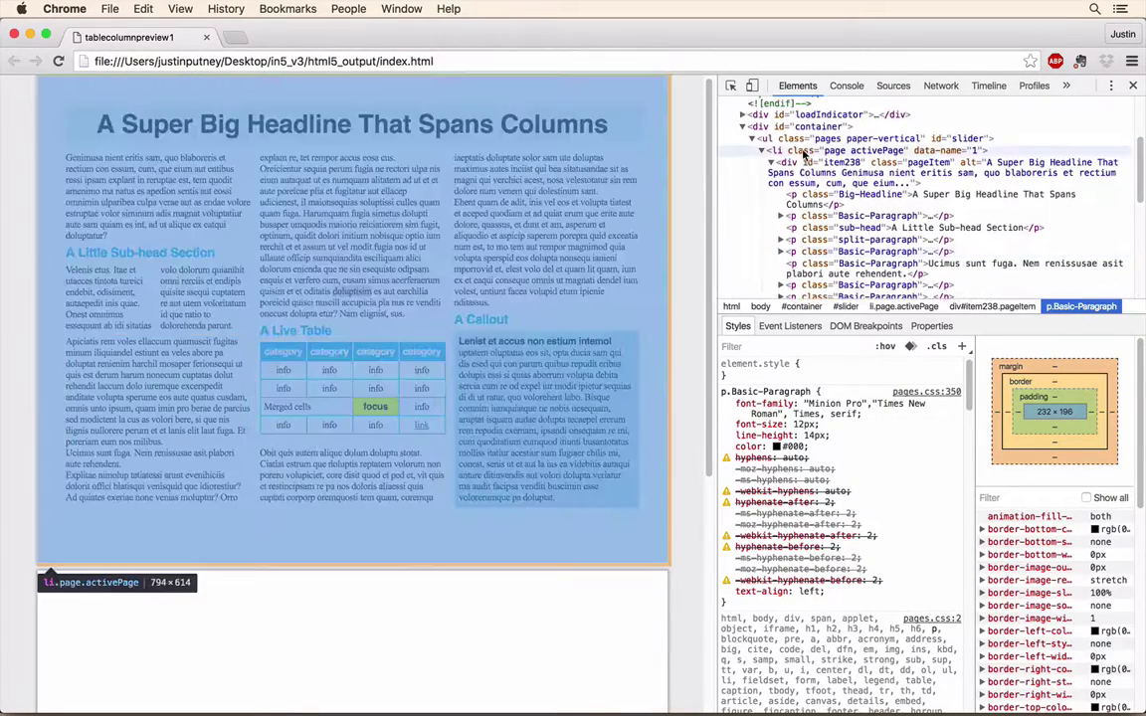
{"action": "left_click", "coordinate": [791, 175]}
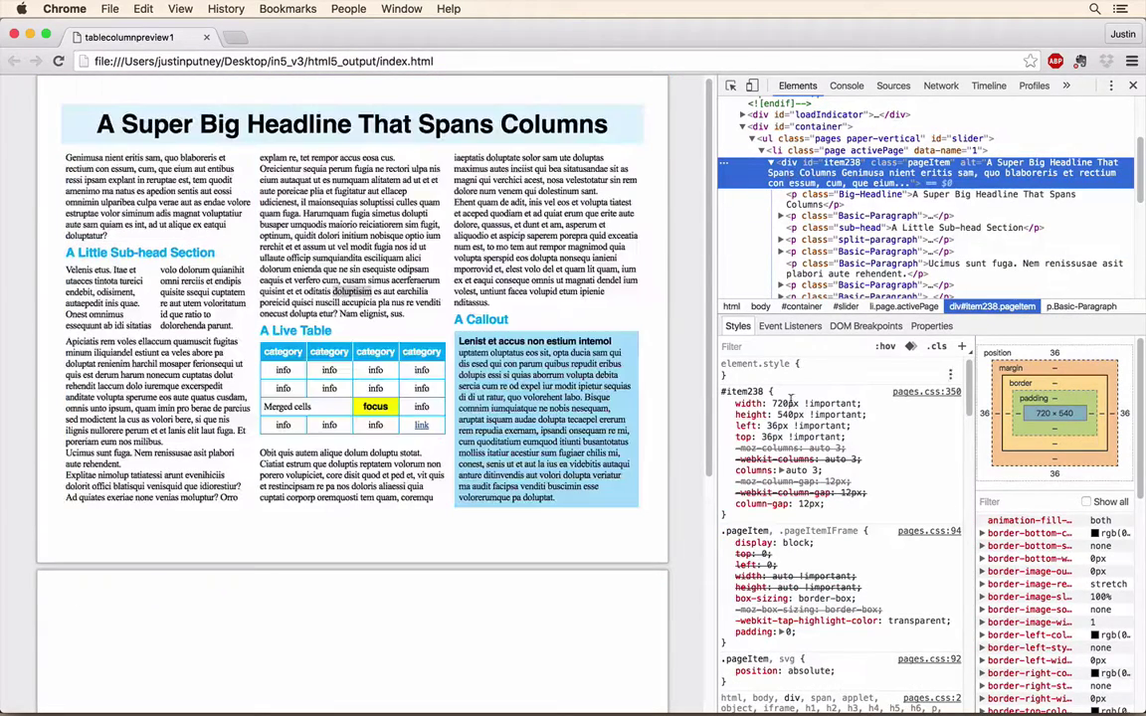
Change the #item238 columns value from auto 3 to auto 2.
{"action": "left_click", "coordinate": [815, 470]}
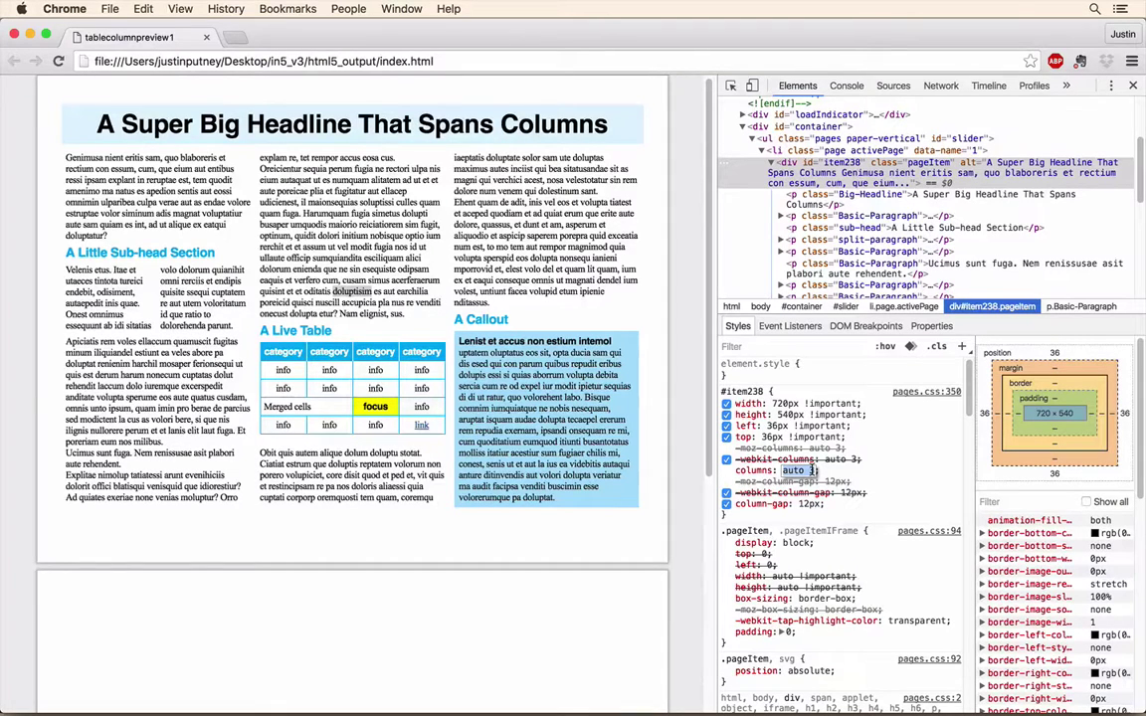
{"action": "double_click", "coordinate": [813, 470]}
{"action": "type", "text": "2"}
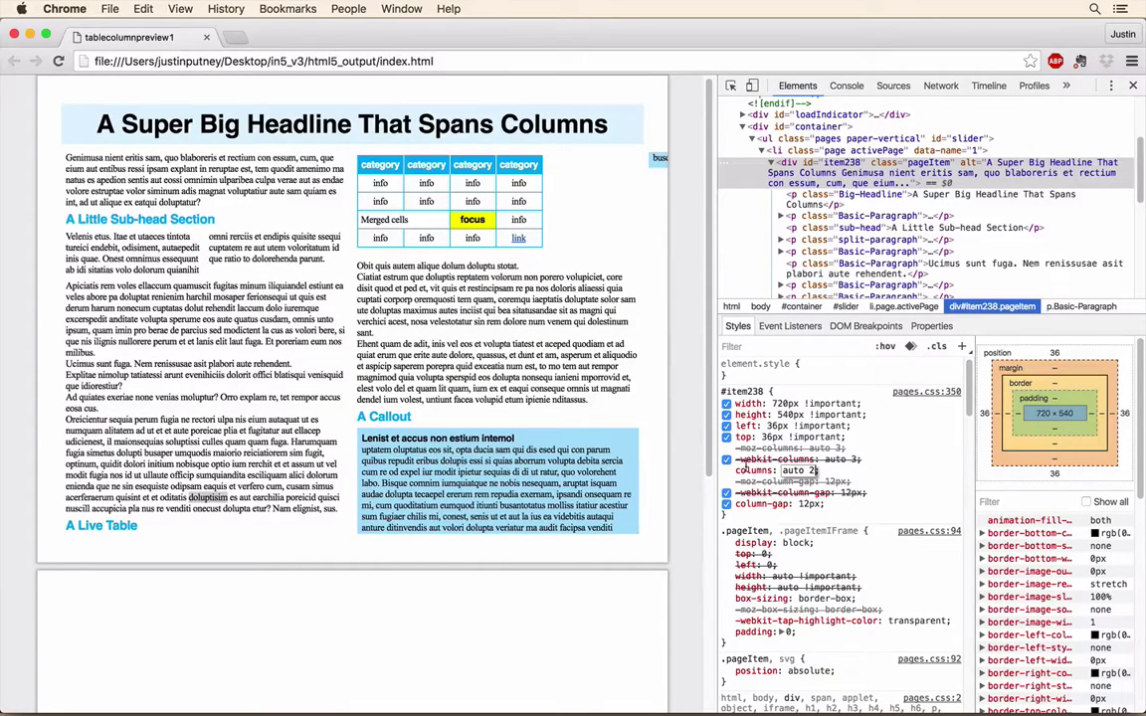
{"action": "left_click", "coordinate": [840, 509]}
{"action": "key", "text": "Escape"}
Add overflow: hidden to the #item238 rule.
{"action": "left_click", "coordinate": [840, 509]}
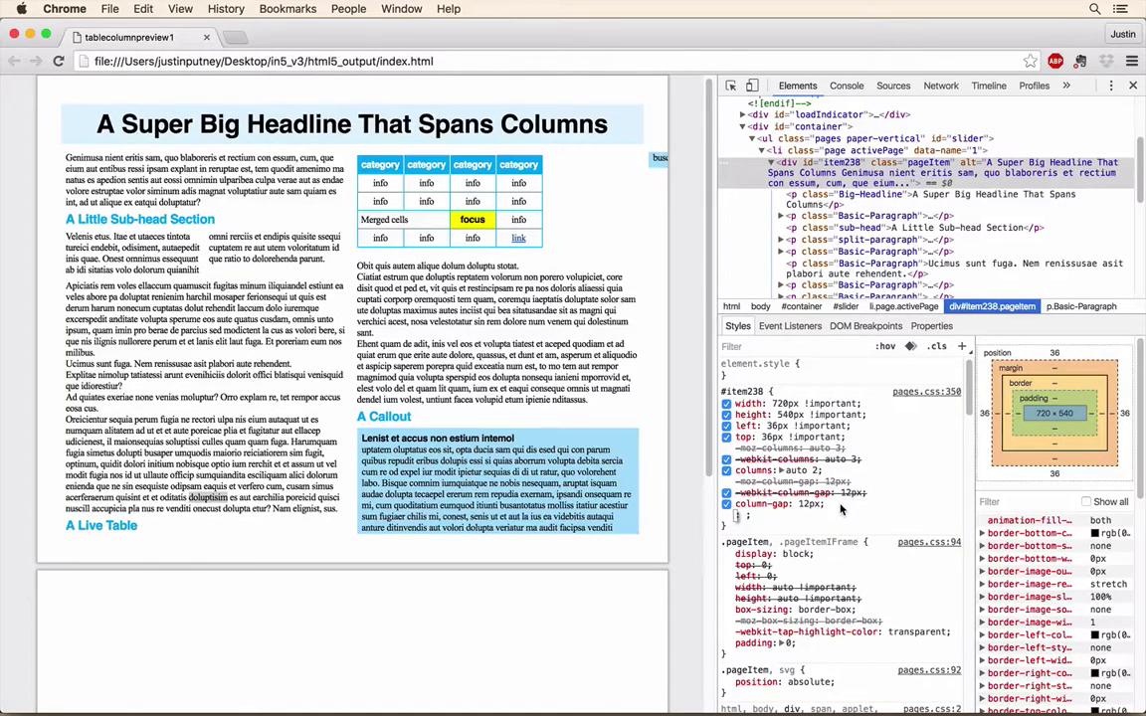
{"action": "type", "text": "over"}
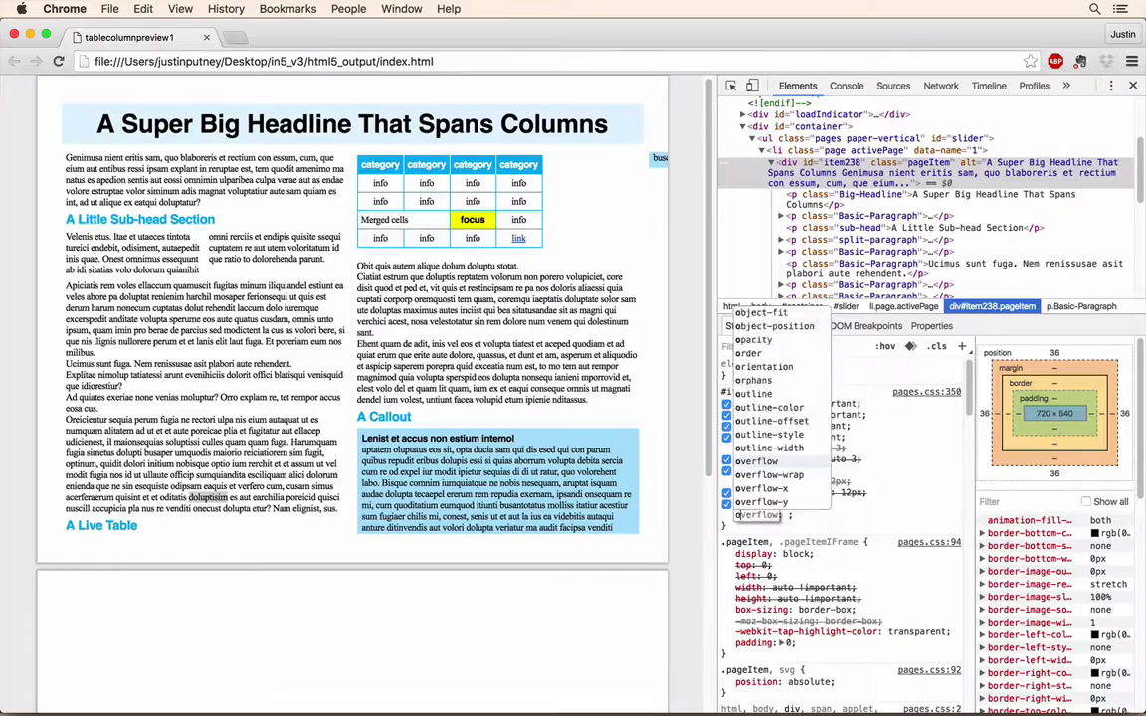
{"action": "key", "text": "Tab"}
{"action": "type", "text": "h"}
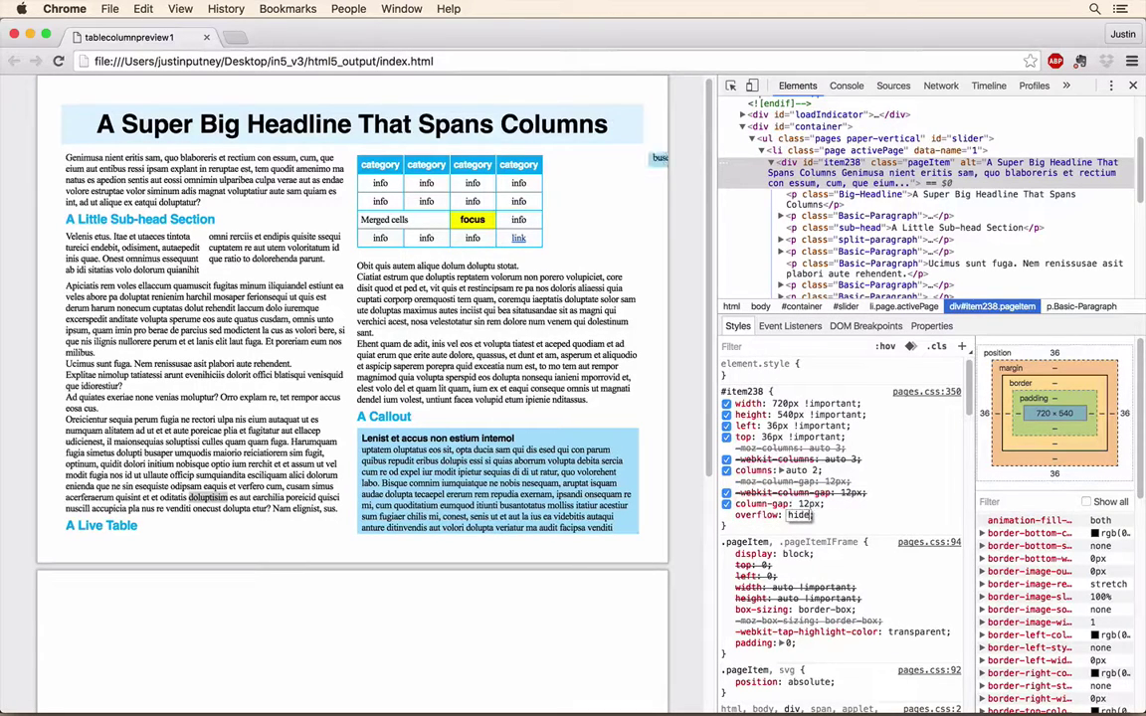
{"action": "key", "text": "Return"}
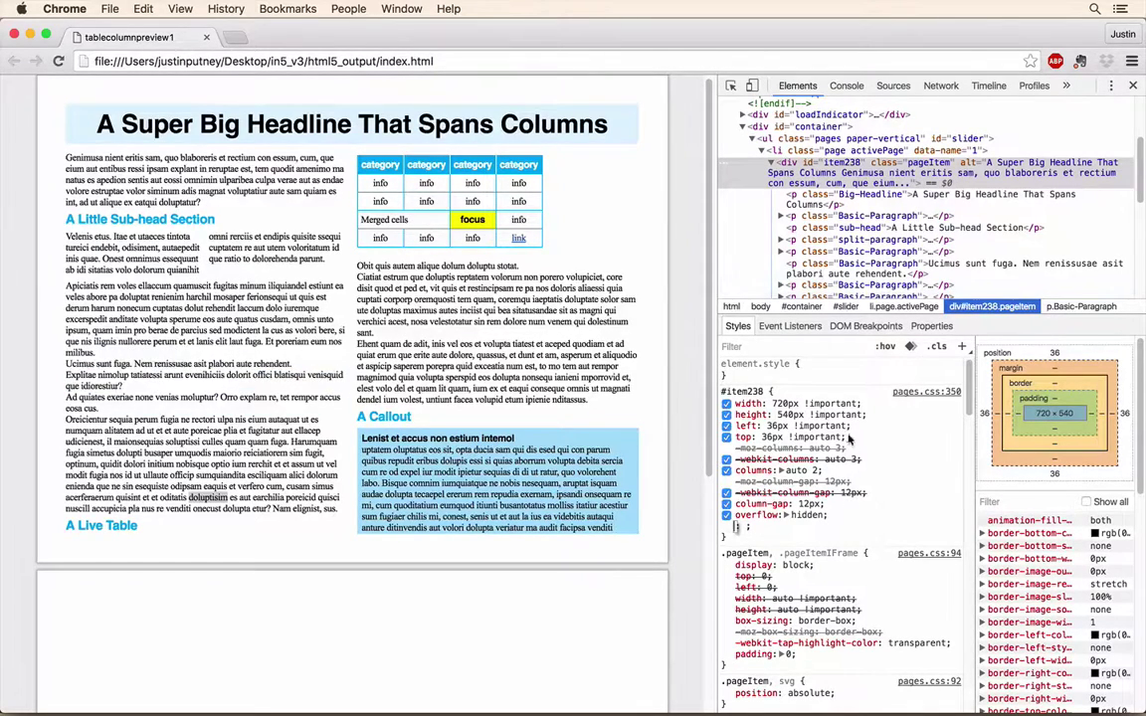
Set #item238 columns to inherit and select sub-head text to check the single-column flow.
{"action": "left_click", "coordinate": [801, 470]}
{"action": "type", "text": "inherit"}
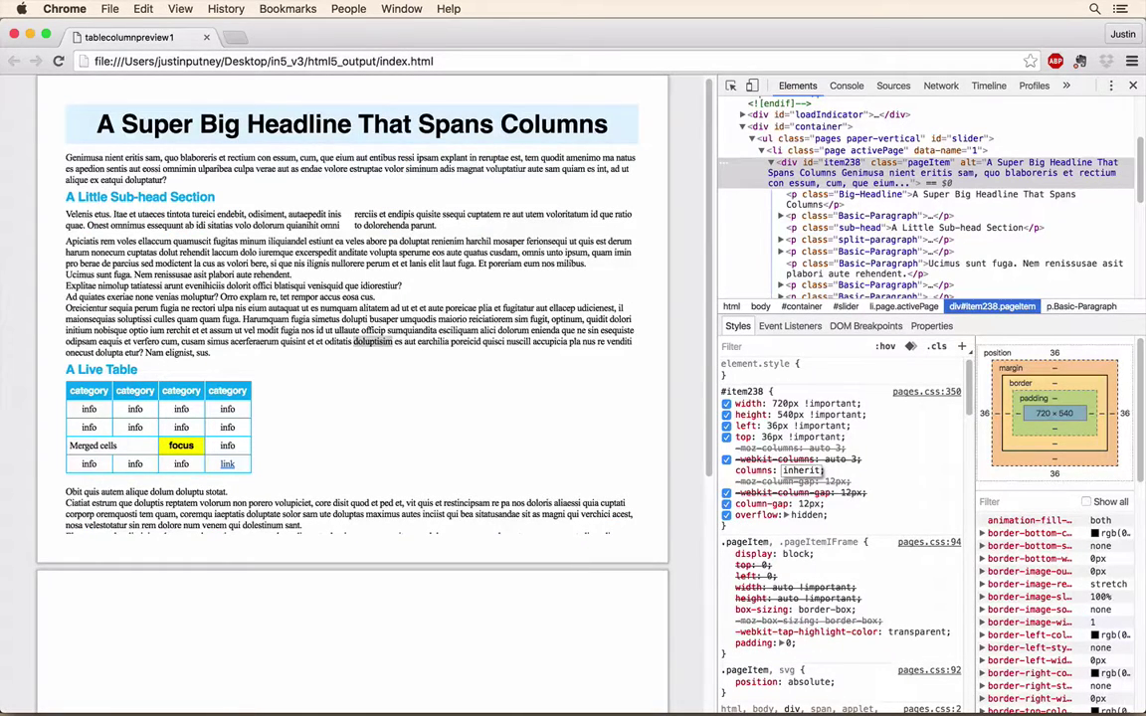
{"action": "key", "text": "Tab"}
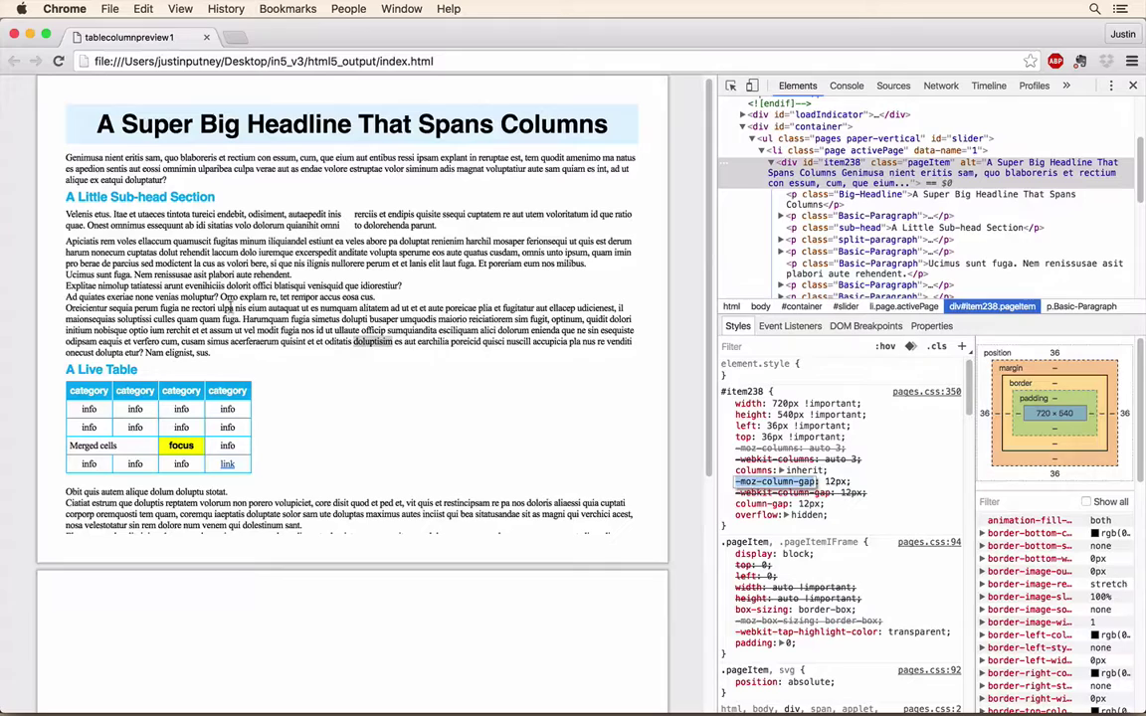
{"action": "key", "text": "Escape"}
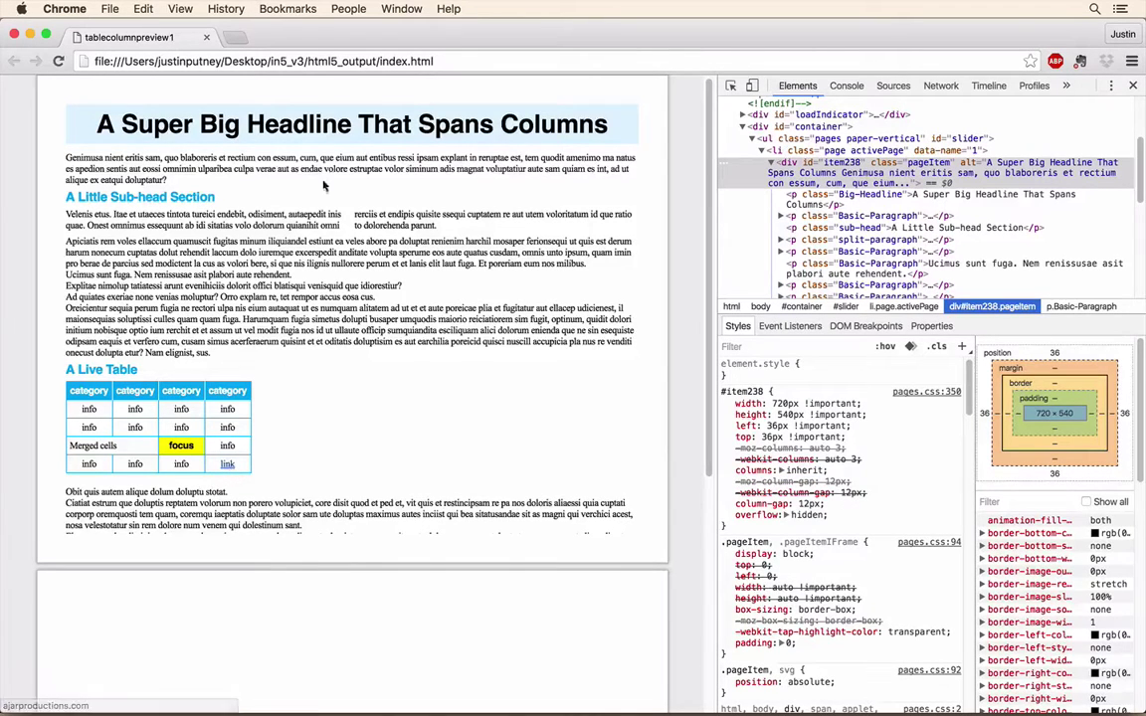
{"action": "left_click_drag", "start_coordinate": [341, 219], "coordinate": [383, 229]}
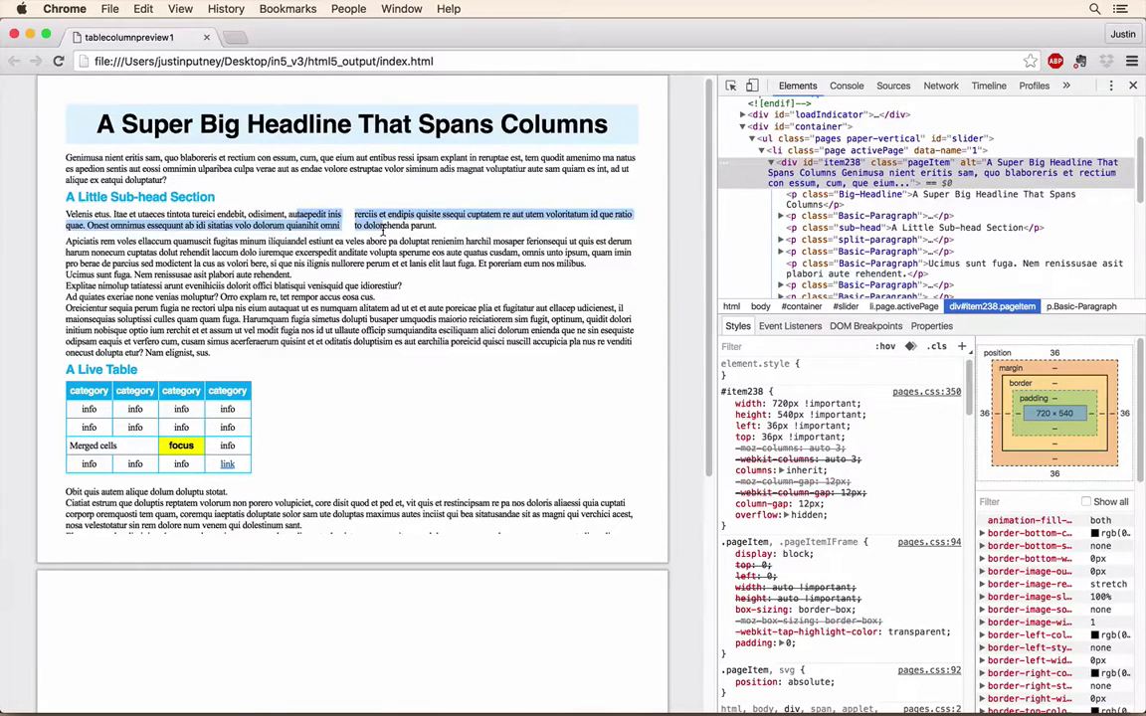
{"action": "left_click", "coordinate": [355, 281]}
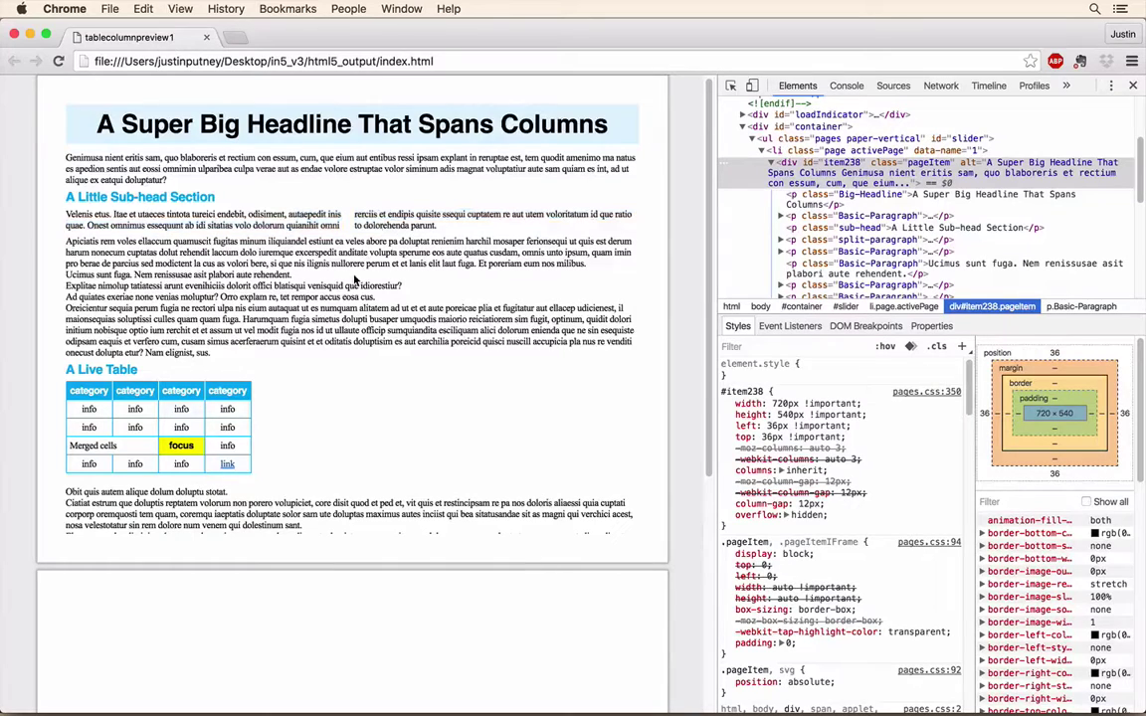